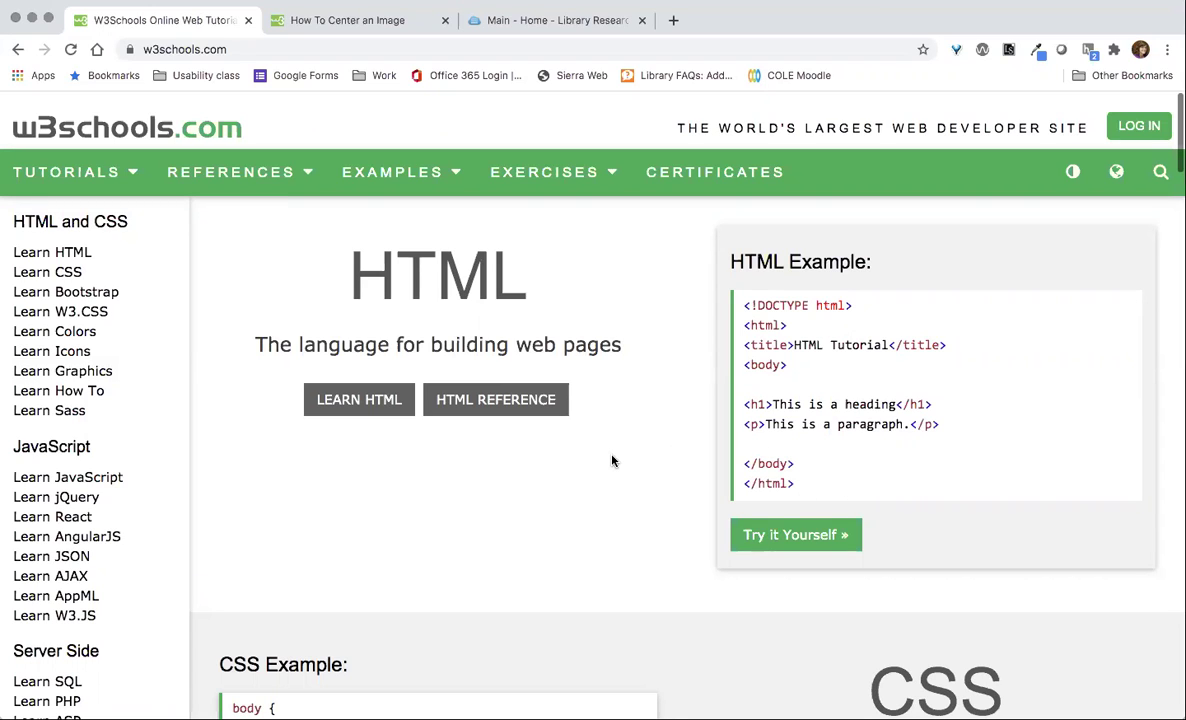
Switch to the W3Schools How To Center Images tutorial and read its HTML and CSS examples.
scroll(613, 461, "down", 1)
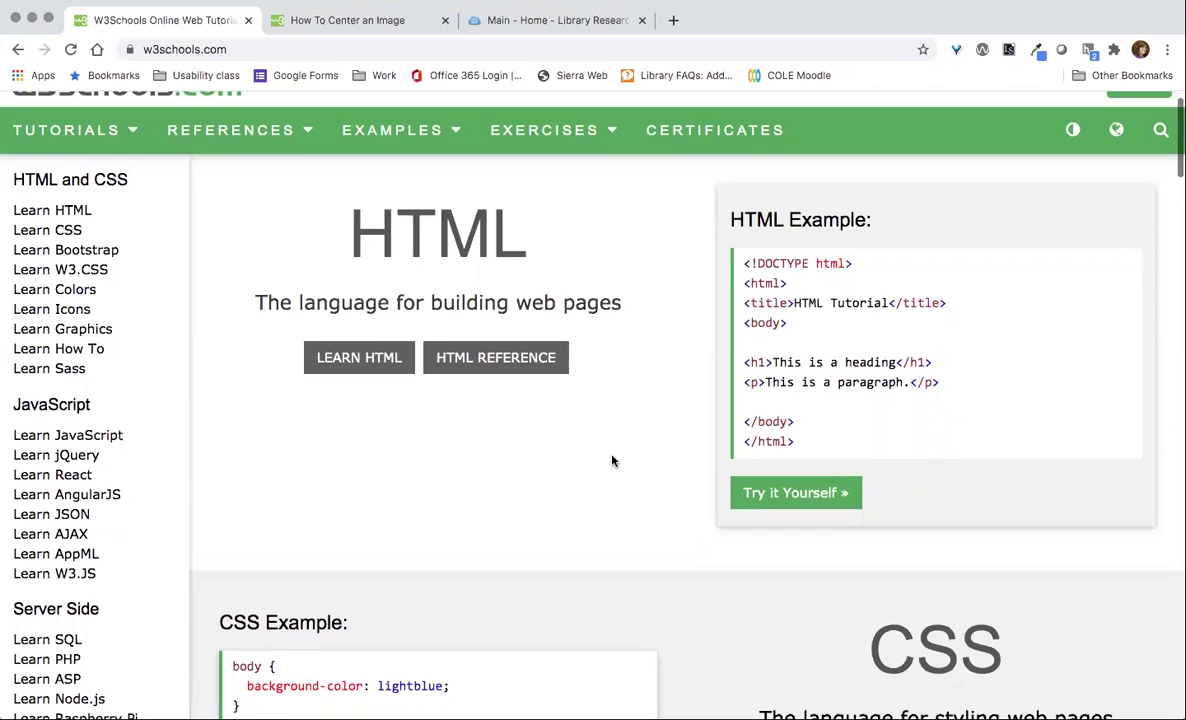
scroll(613, 461, "up", 1)
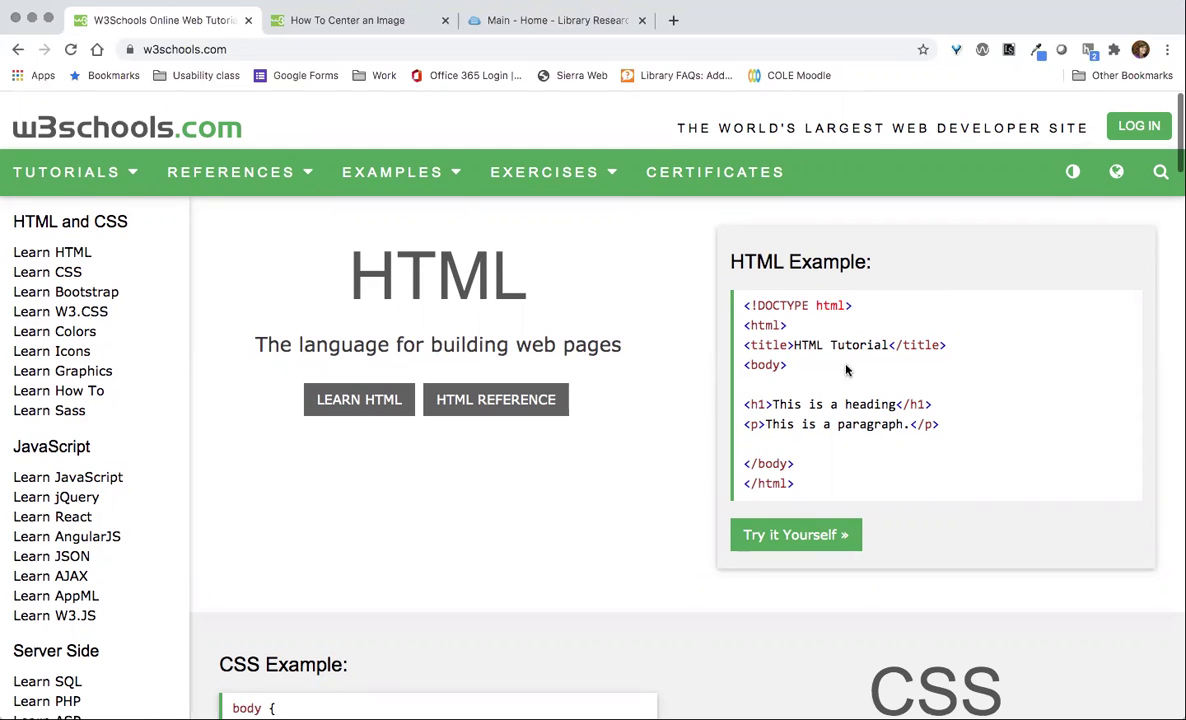
left_click(377, 29)
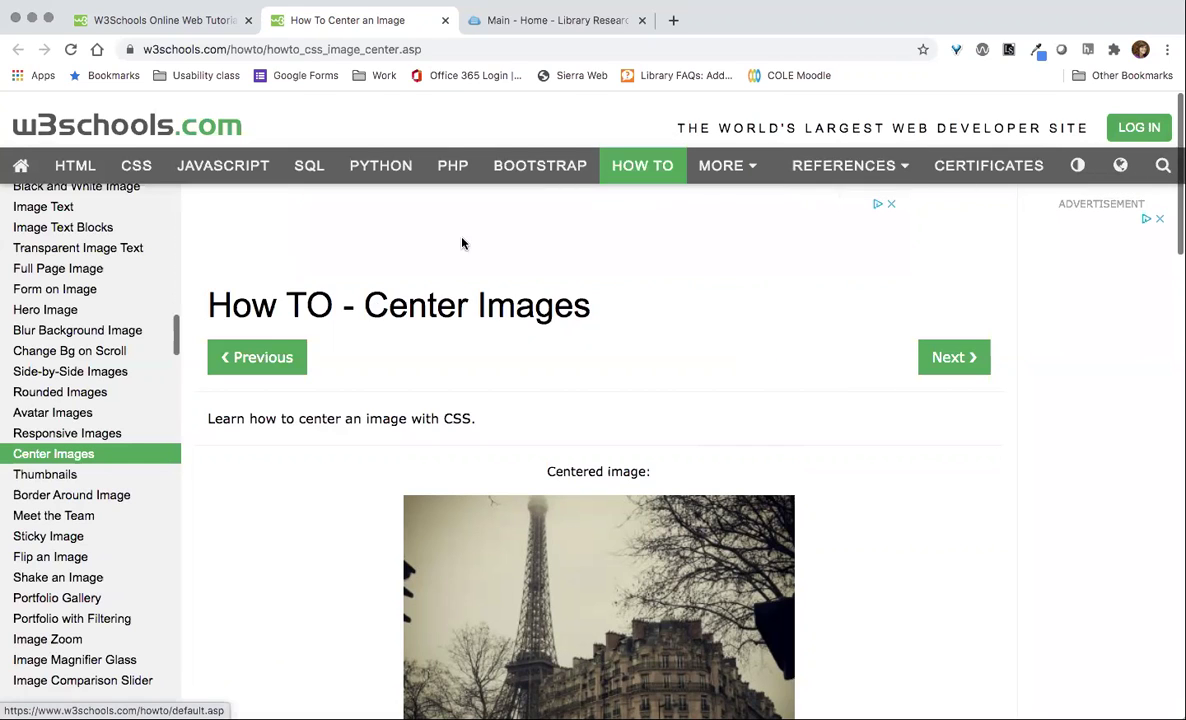
scroll(392, 406, "down", 2)
scroll(392, 406, "down", 2)
scroll(392, 406, "down", 5)
scroll(392, 406, "down", 3)
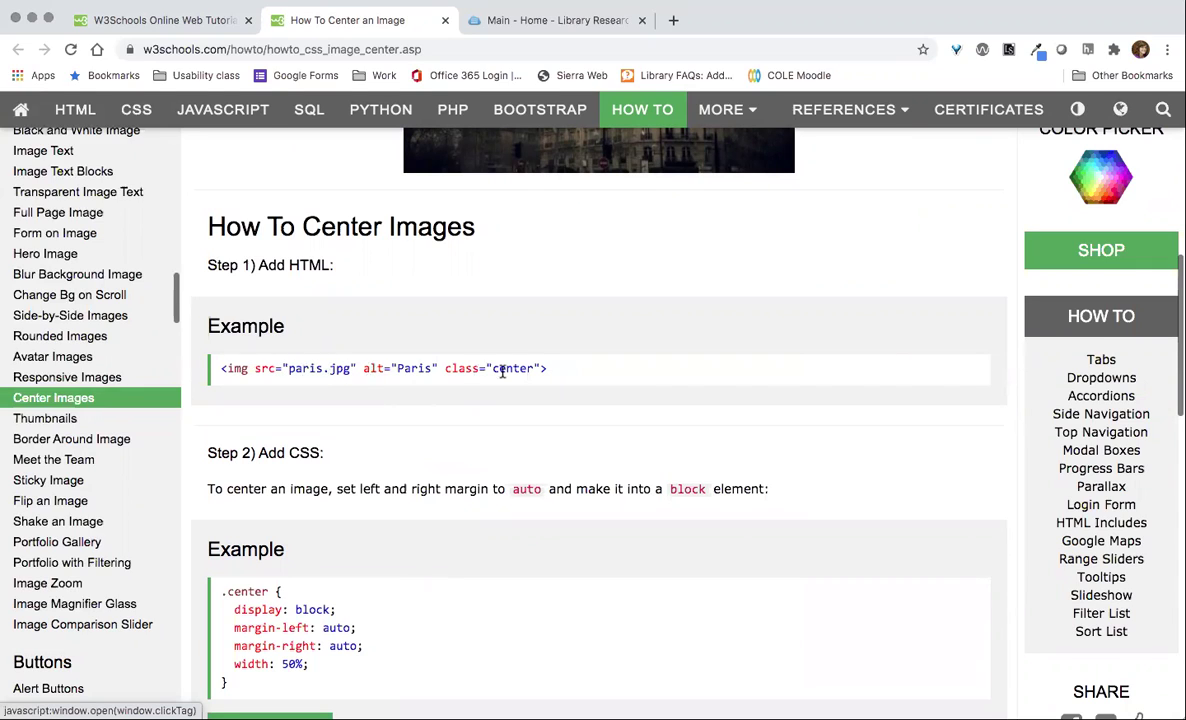
scroll(502, 368, "down", 3)
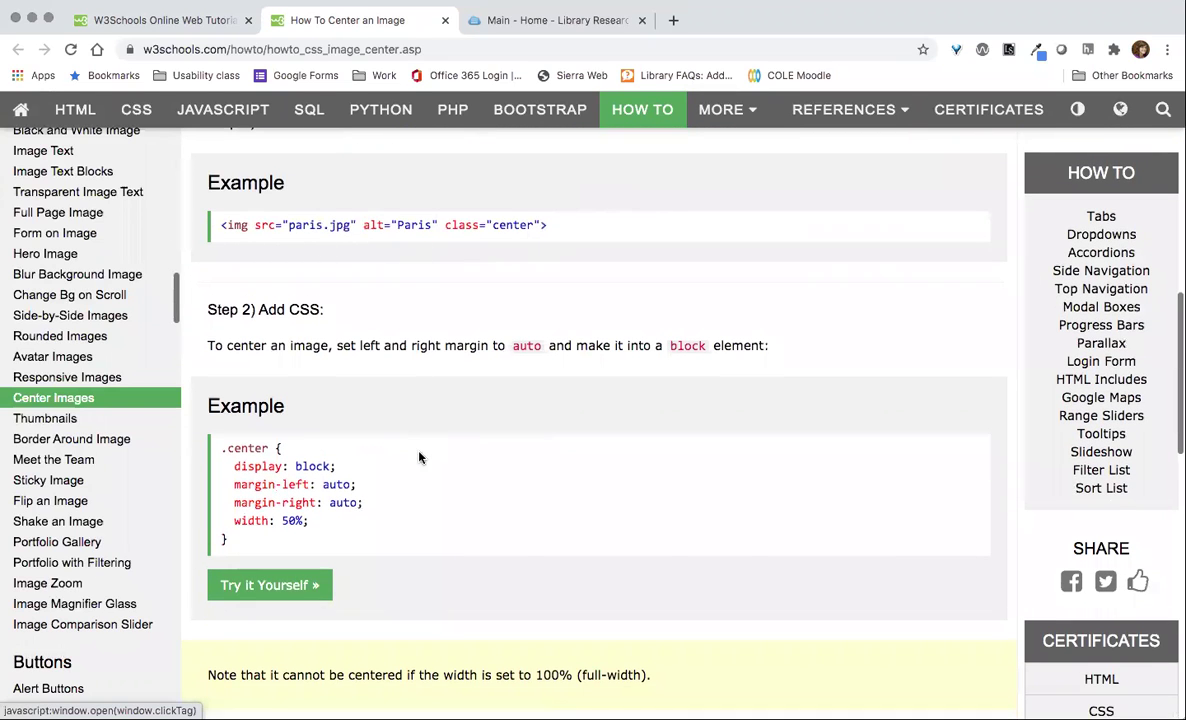
scroll(418, 457, "down", 1)
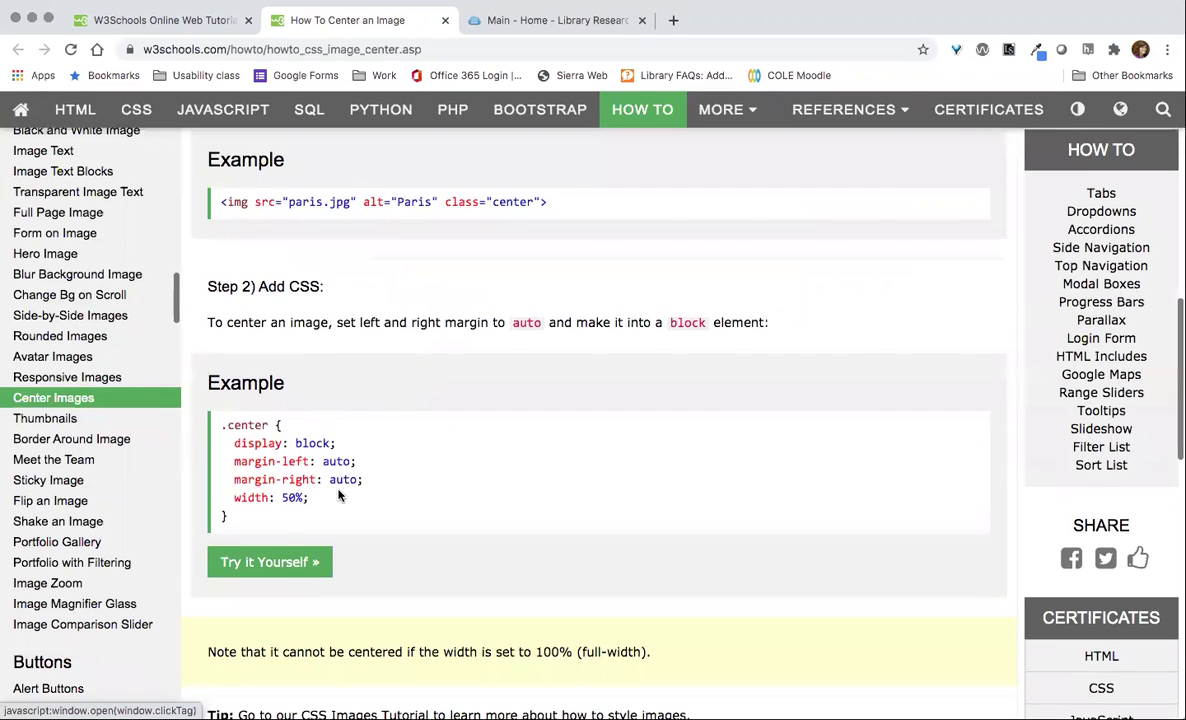
scroll(338, 494, "down", 2)
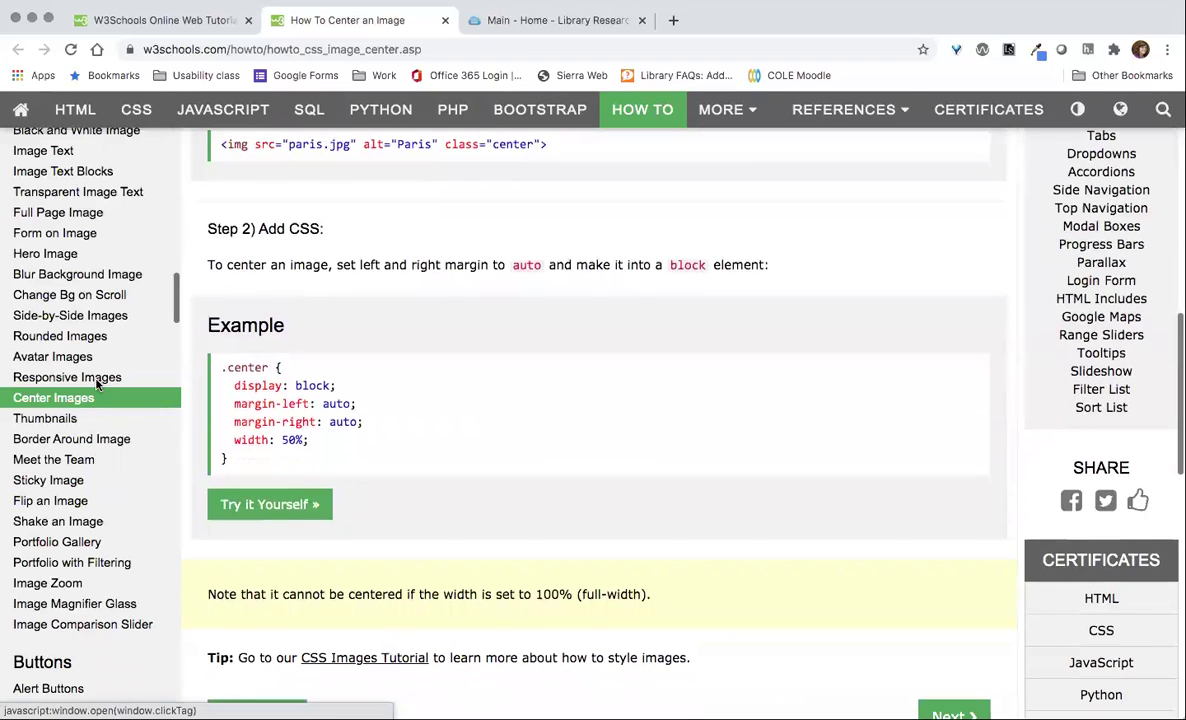
Browse the list of How To topics back to the Menus section at its beginning.
scroll(80, 345, "up", 5)
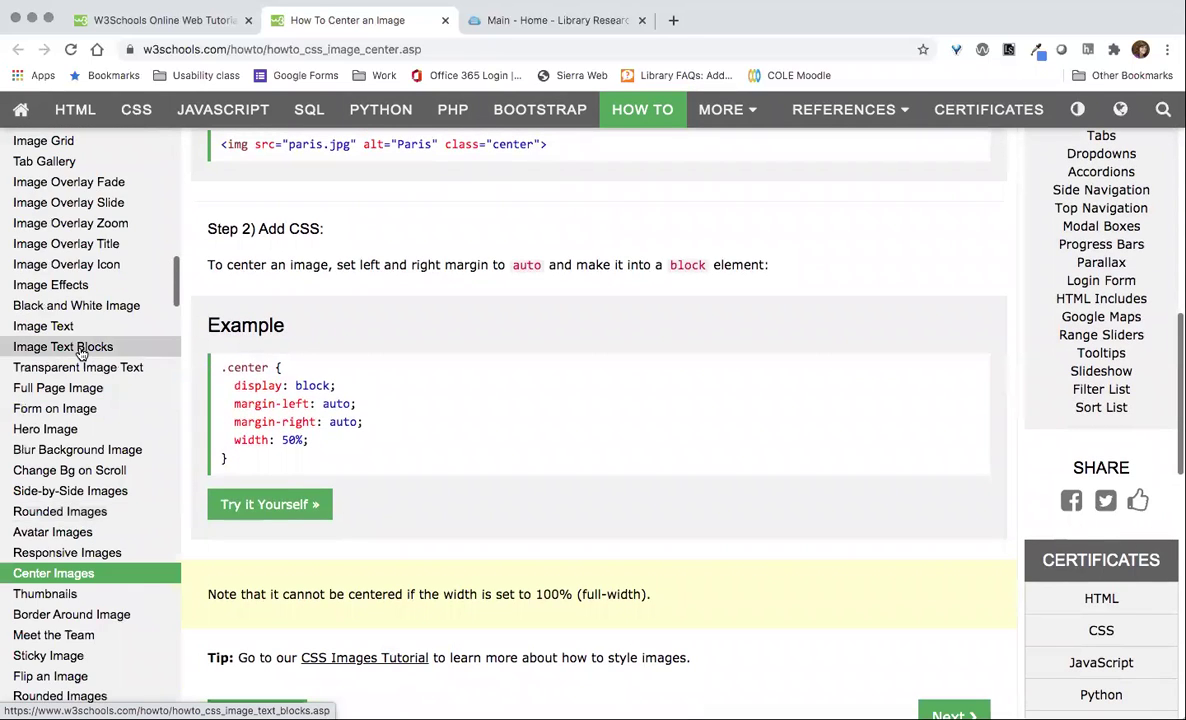
scroll(80, 352, "up", 1)
scroll(80, 352, "up", 10)
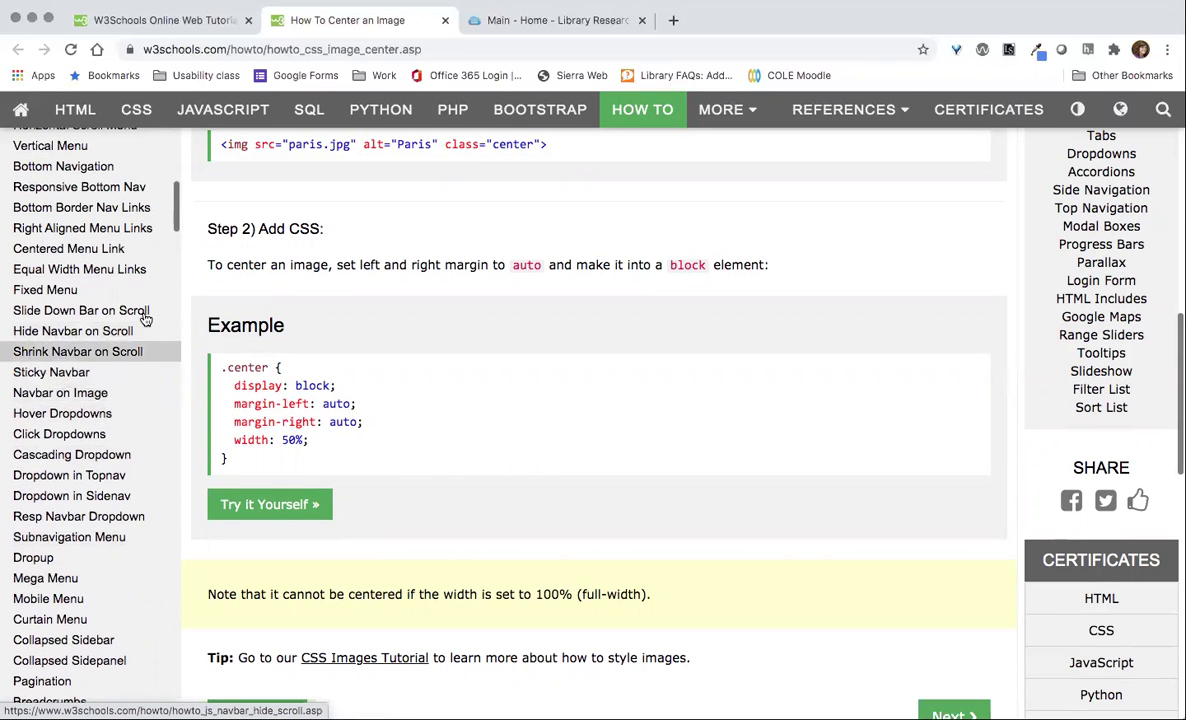
scroll(145, 318, "up", 5)
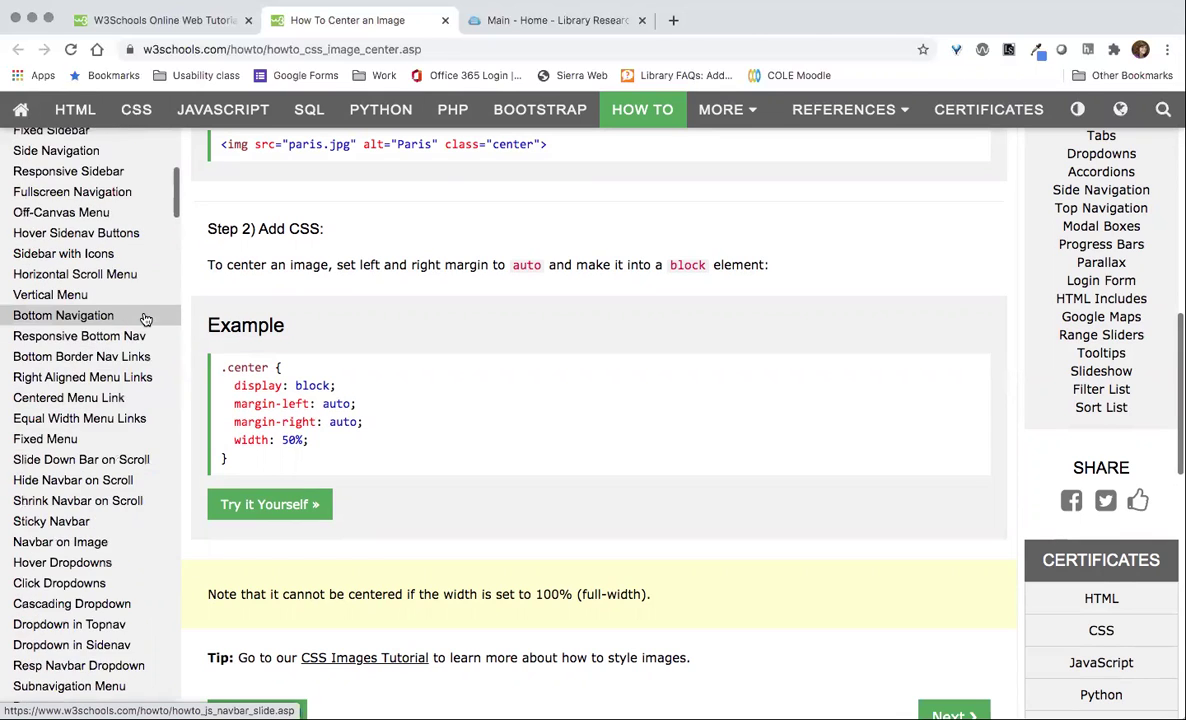
scroll(145, 318, "up", 4)
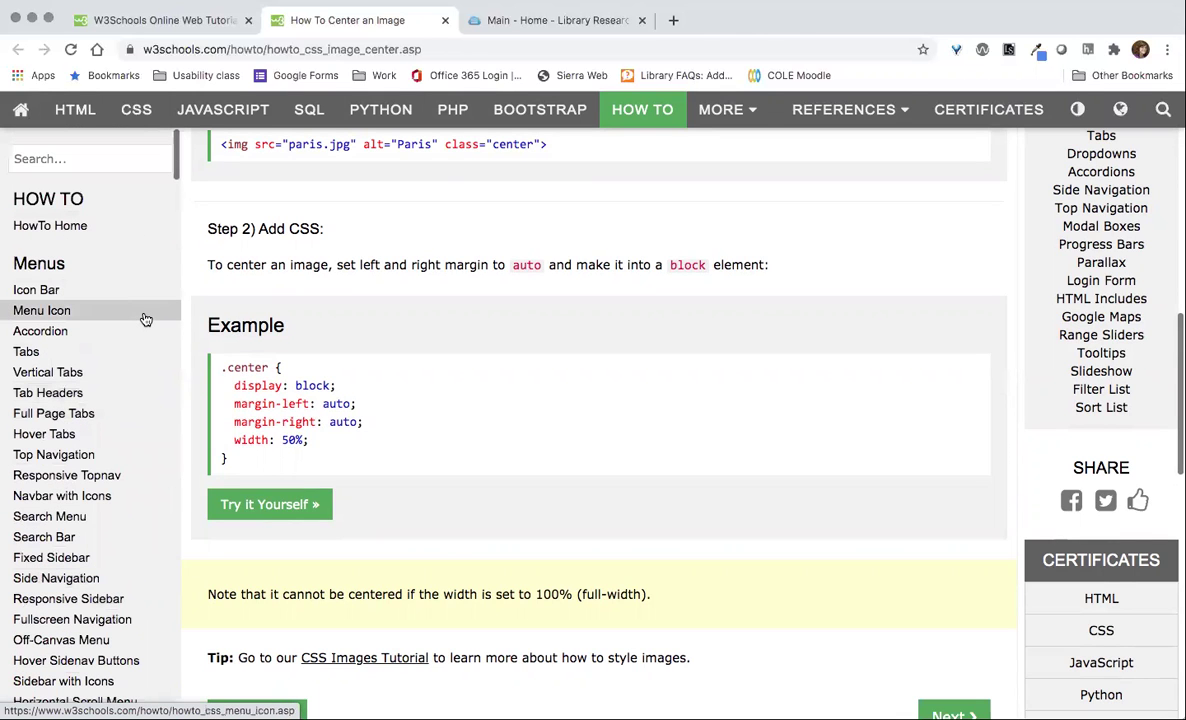
scroll(145, 318, "up", 1)
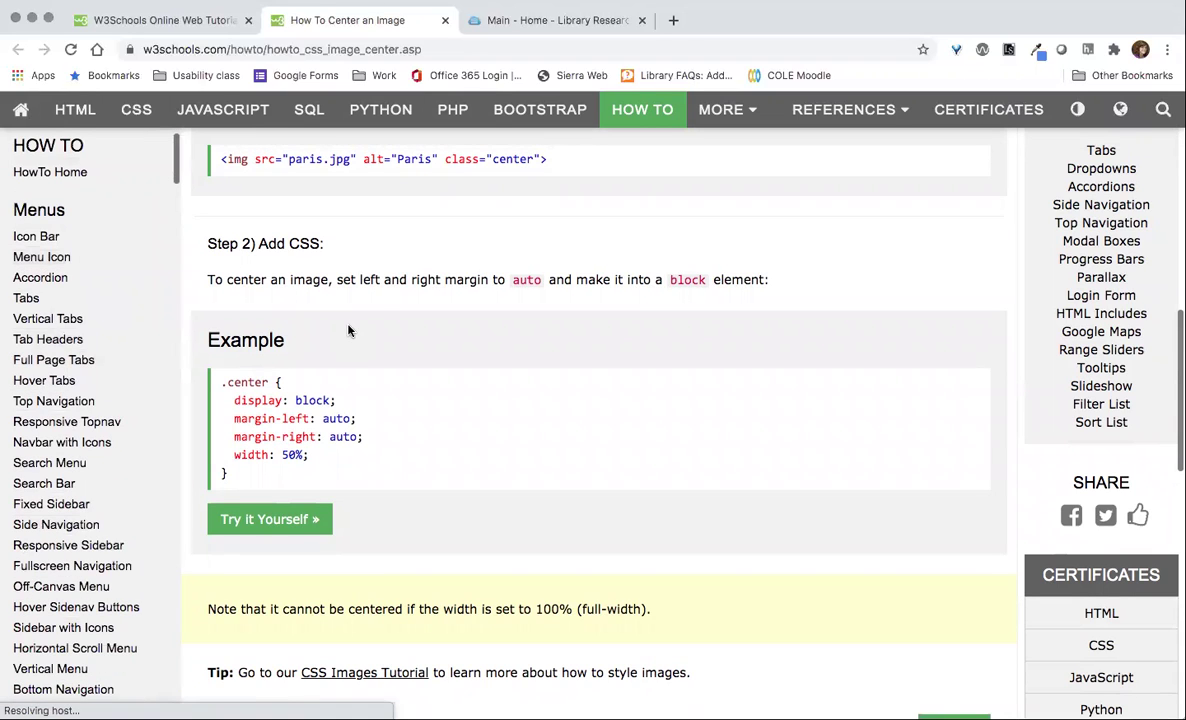
Review the centered Paris image, its img tag with the center class, and the matching .center CSS rule.
scroll(349, 328, "down", 1)
scroll(347, 333, "up", 3)
scroll(521, 617, "up", 6)
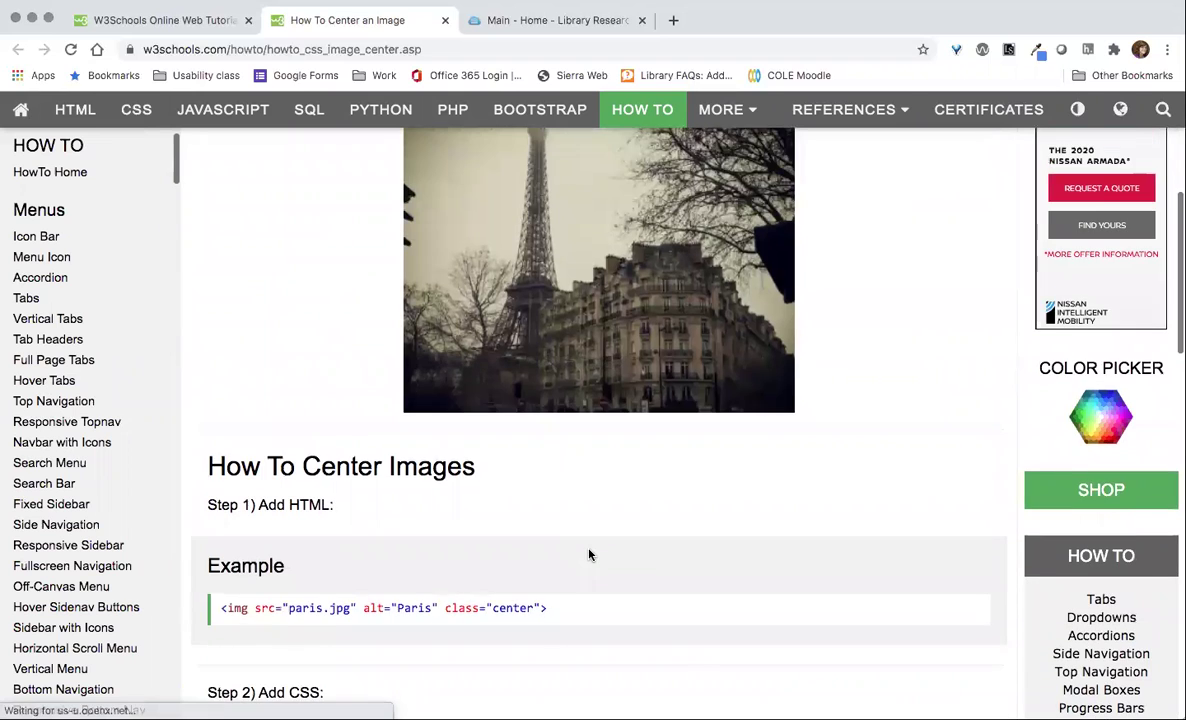
scroll(589, 555, "up", 2)
scroll(589, 555, "down", 3)
scroll(589, 555, "down", 2)
scroll(589, 555, "down", 4)
scroll(519, 399, "up", 2)
scroll(531, 362, "up", 2)
scroll(531, 362, "up", 2)
scroll(531, 362, "up", 1)
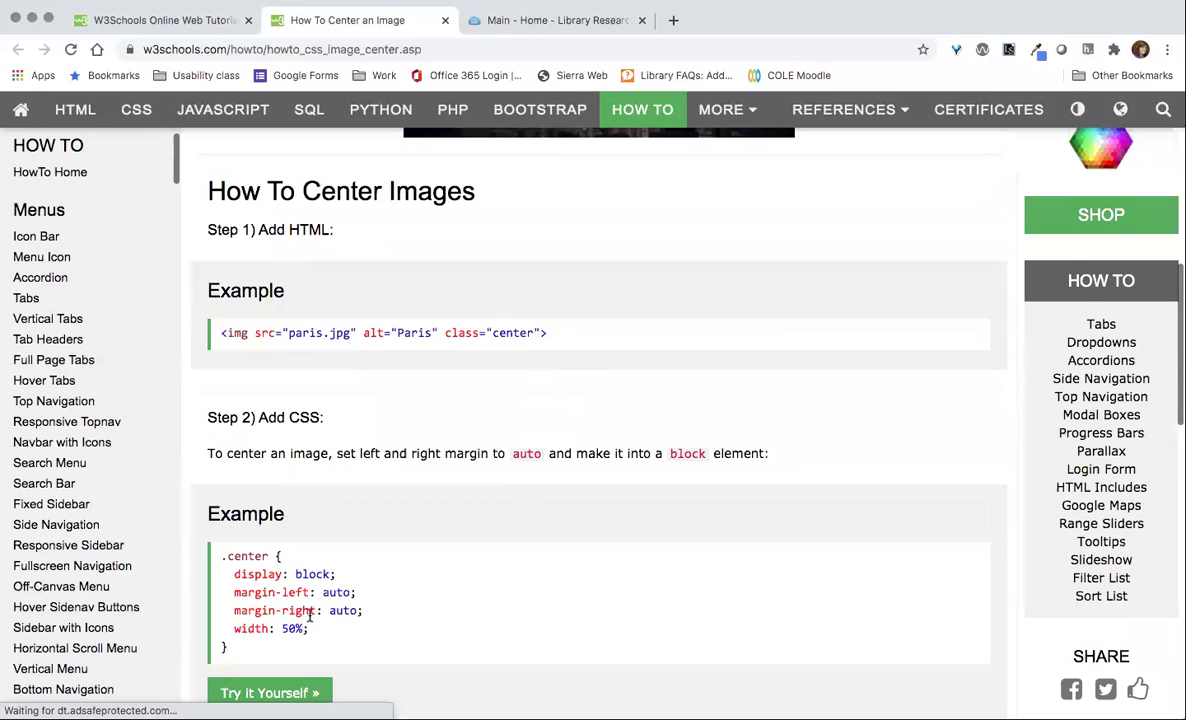
scroll(305, 618, "up", 1)
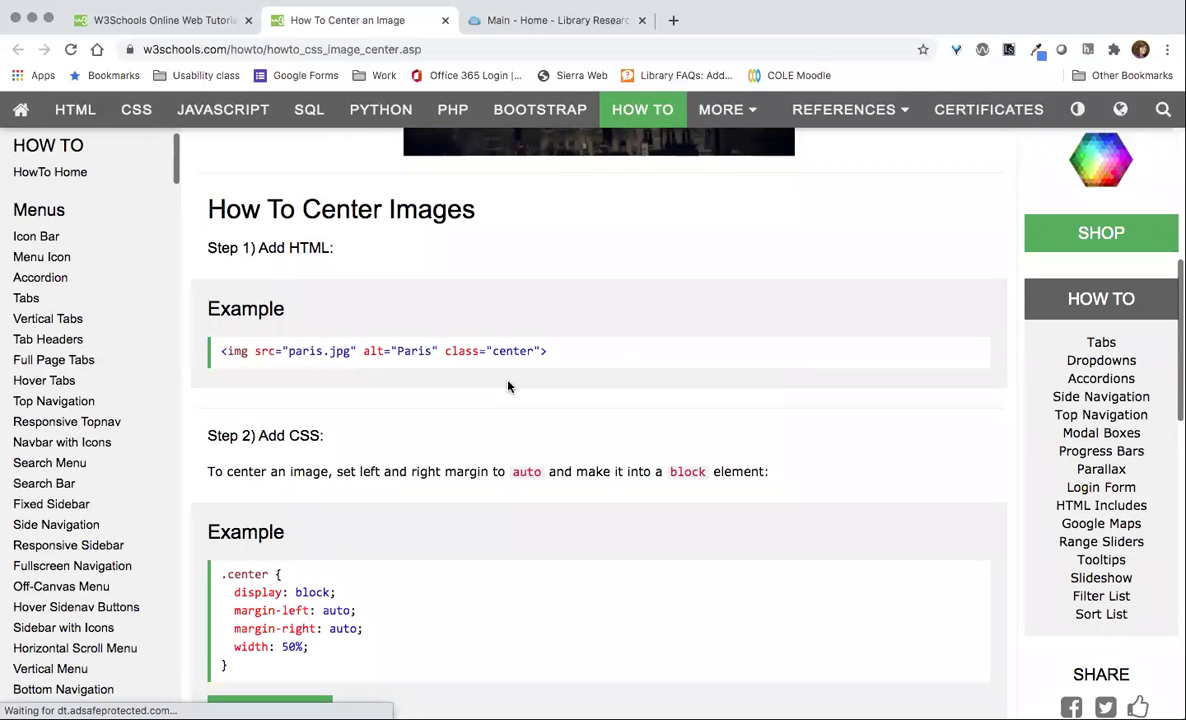
scroll(502, 398, "up", 1)
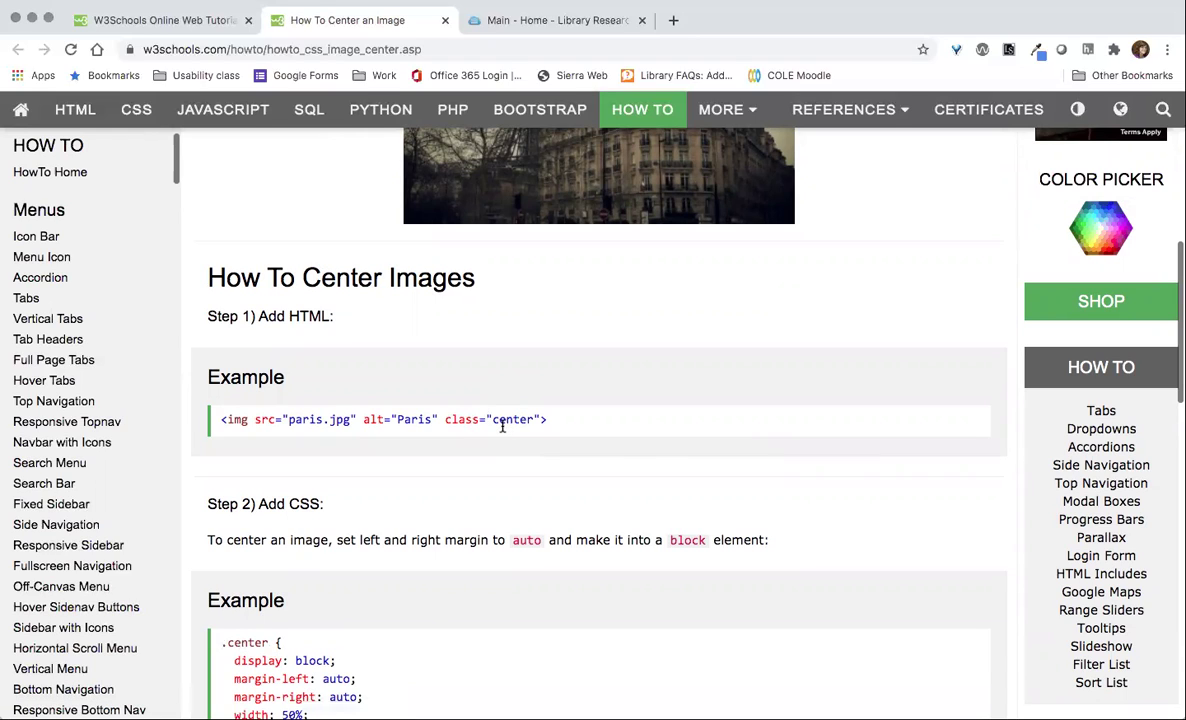
scroll(502, 428, "down", 1)
scroll(502, 431, "down", 1)
scroll(502, 431, "up", 1)
scroll(502, 431, "up", 10)
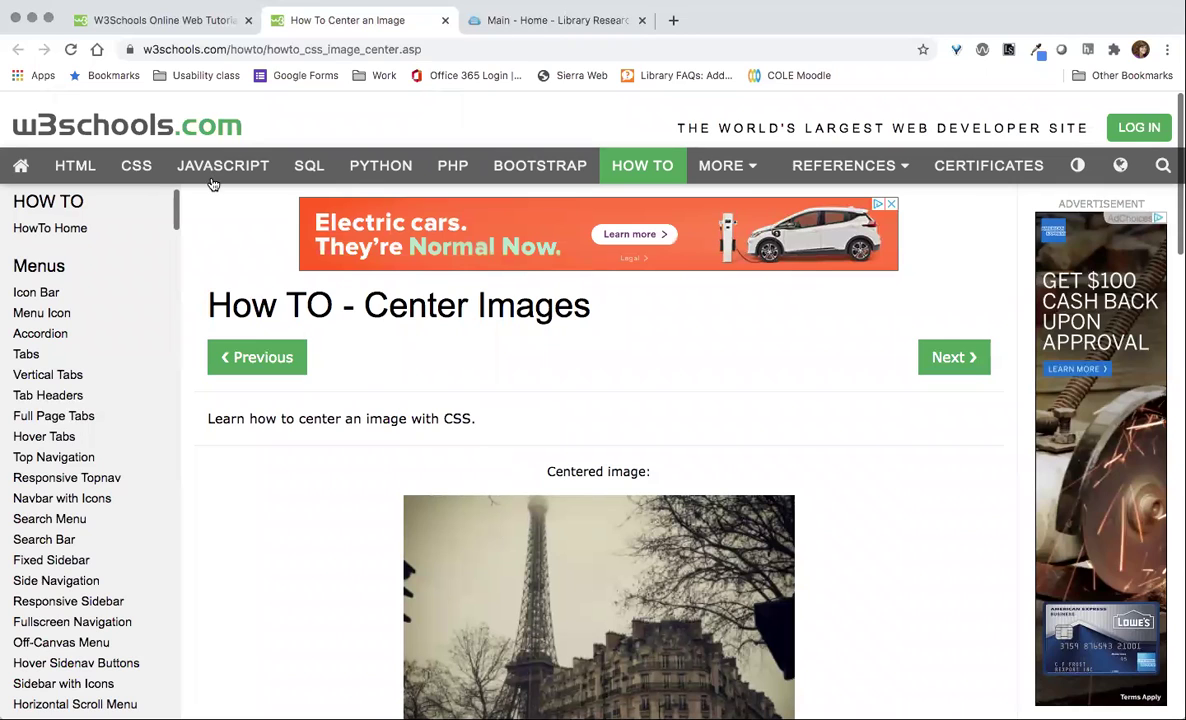
left_click(212, 173)
left_click(212, 172)
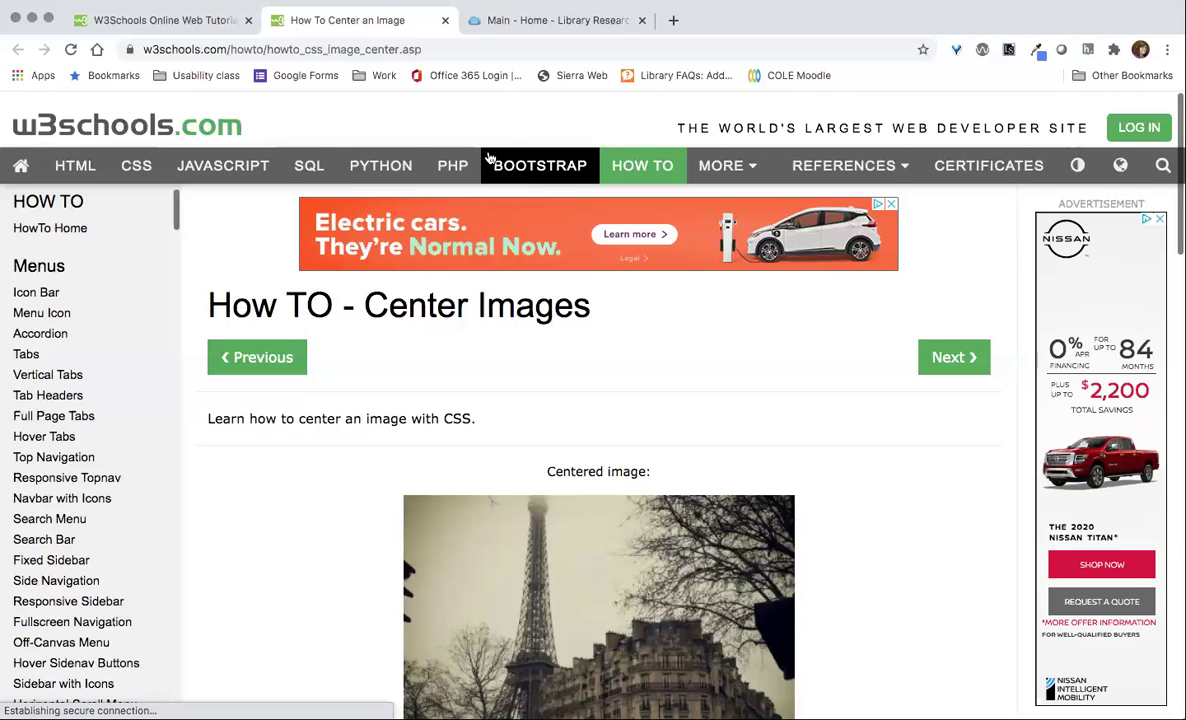
scroll(520, 380, "down", 1)
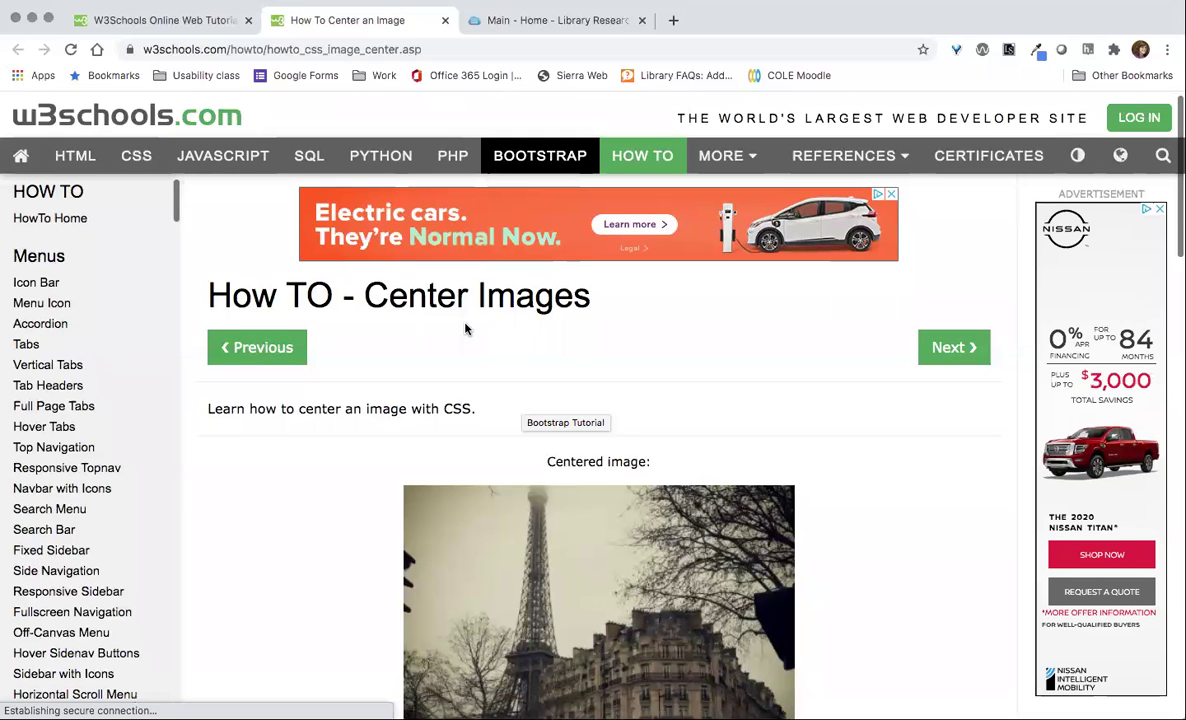
scroll(463, 328, "down", 1)
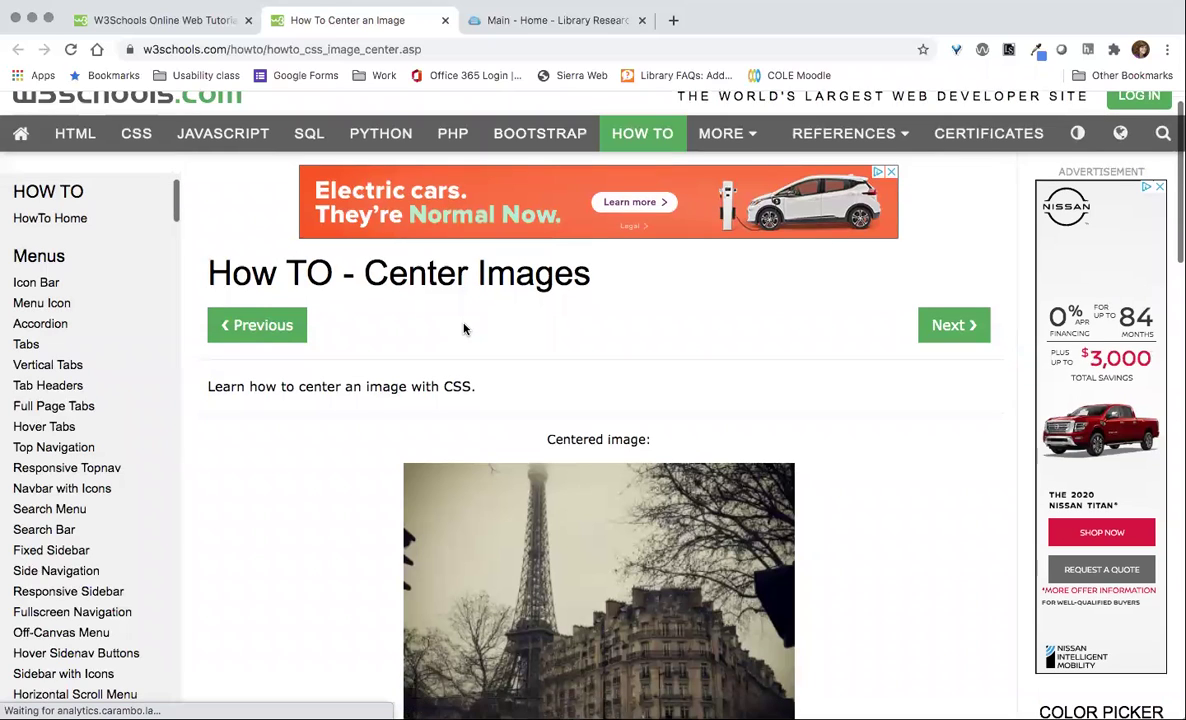
scroll(464, 325, "up", 1)
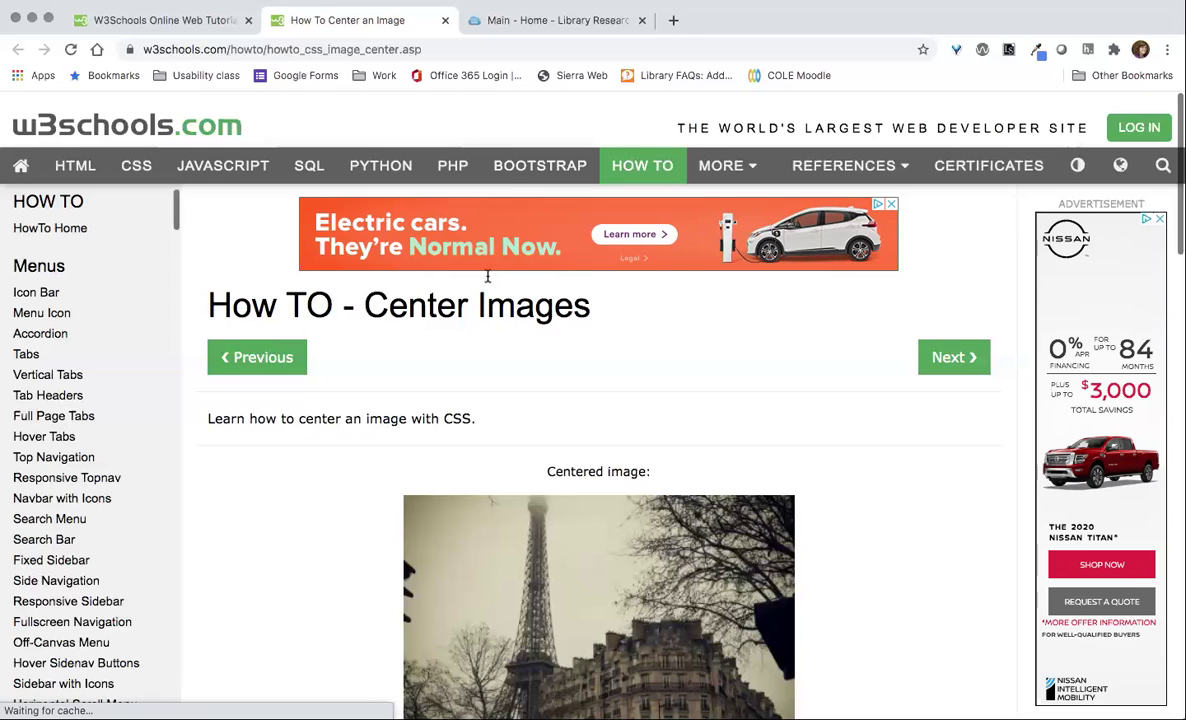
Switch to the Linscheid Library home page and examine its WAVE accessibility markers from the header to the search area.
left_click(544, 21)
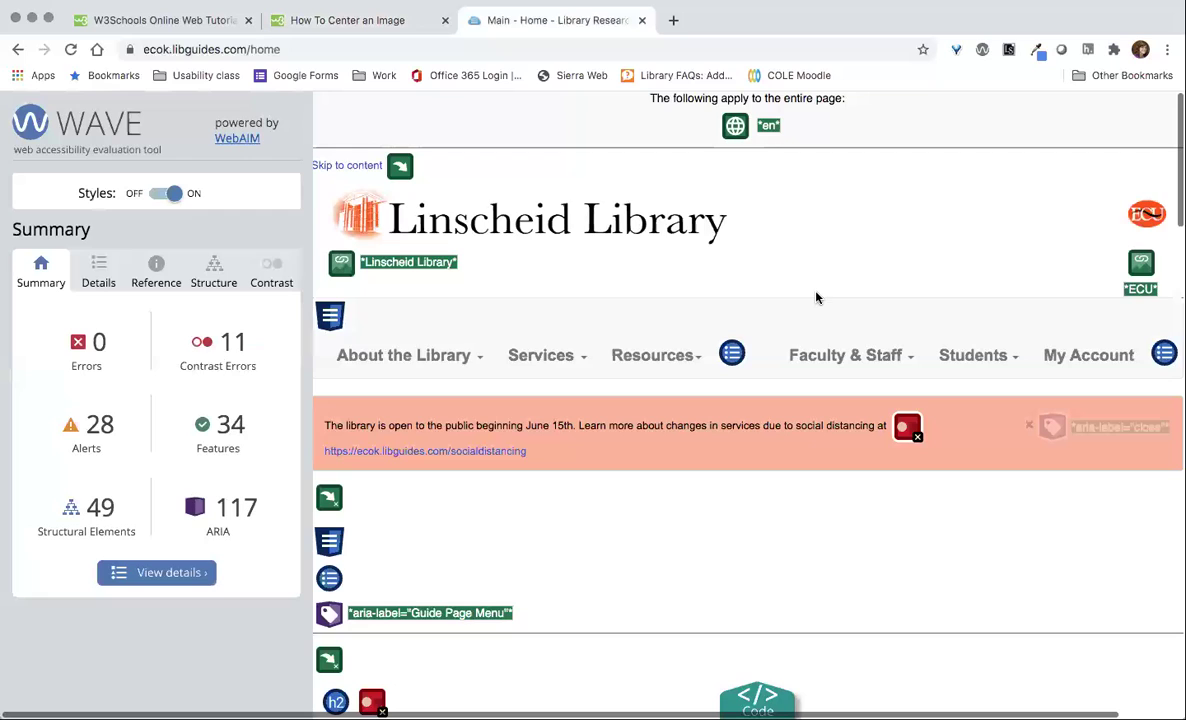
scroll(809, 334, "down", 1)
scroll(810, 334, "up", 1)
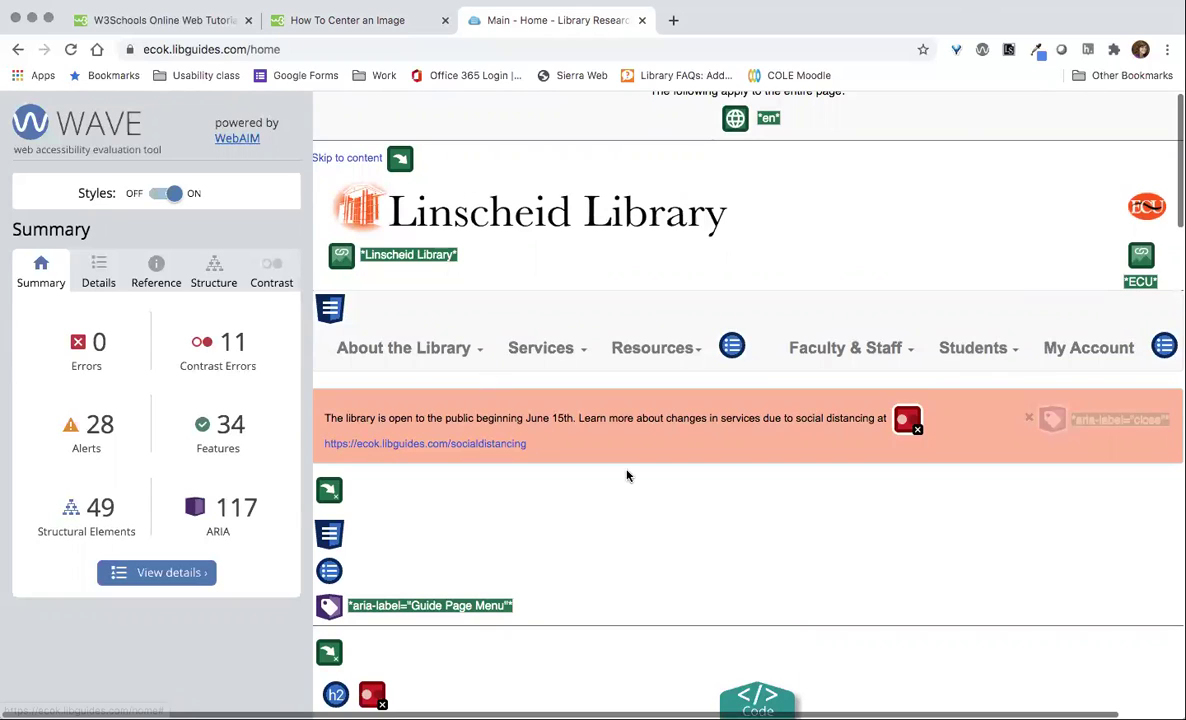
scroll(628, 485, "down", 1)
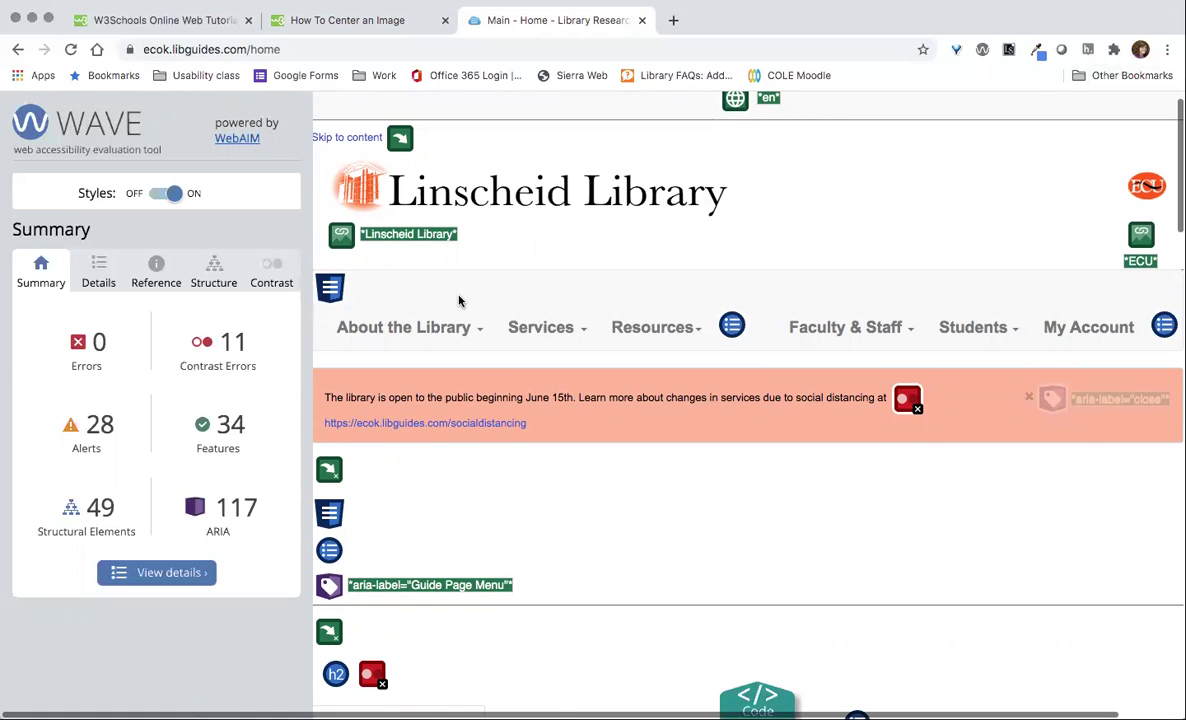
scroll(459, 299, "down", 1)
scroll(459, 299, "down", 5)
scroll(373, 278, "down", 2)
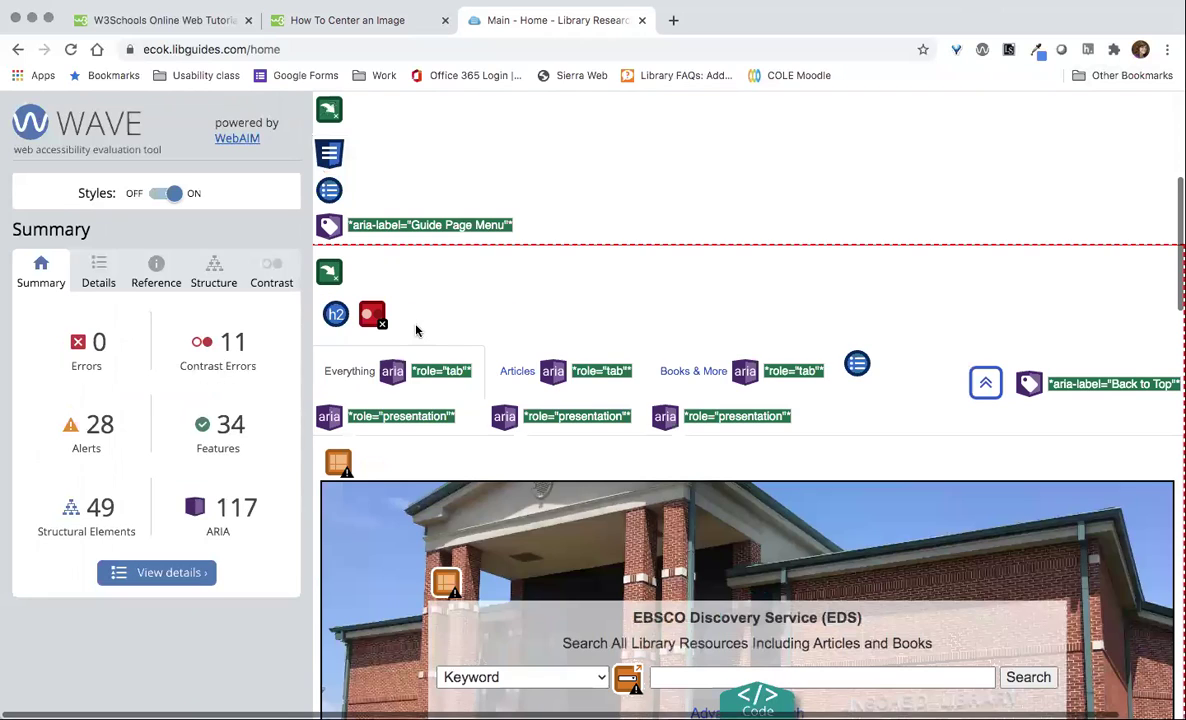
scroll(454, 290, "down", 1)
scroll(454, 290, "down", 1)
scroll(454, 290, "up", 1)
scroll(154, 336, "up", 2)
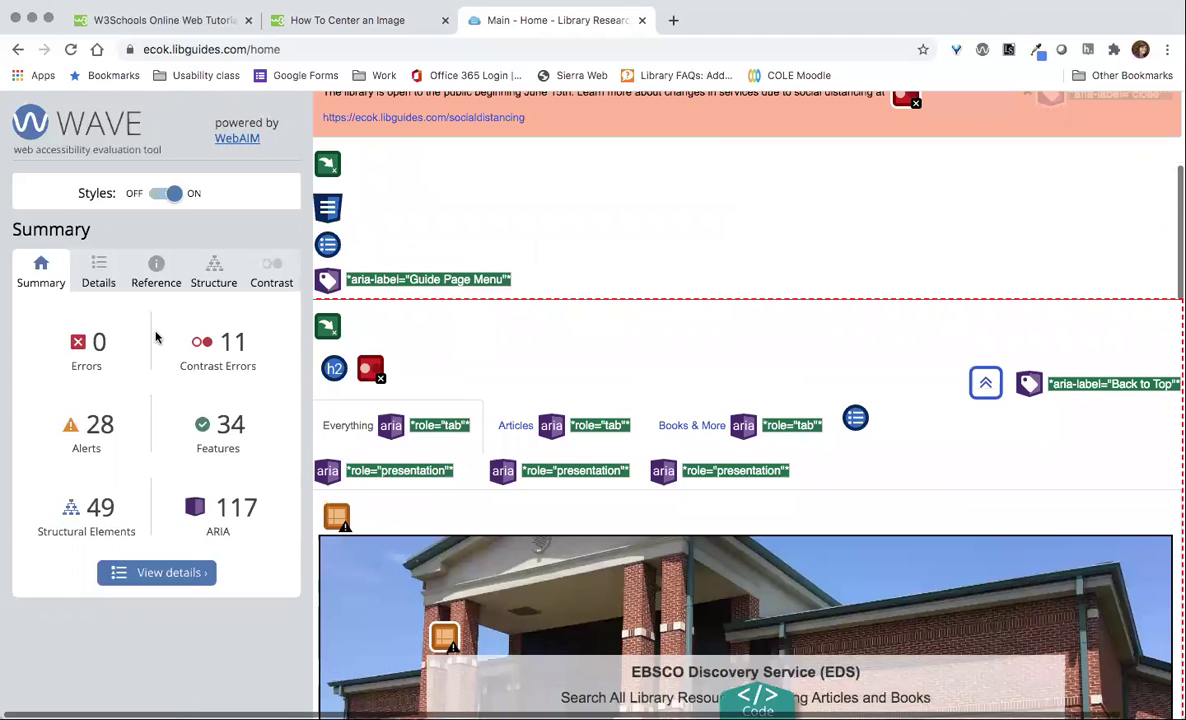
Show the WAVE details and locate the very low contrast errors on the library home page.
left_click(100, 274)
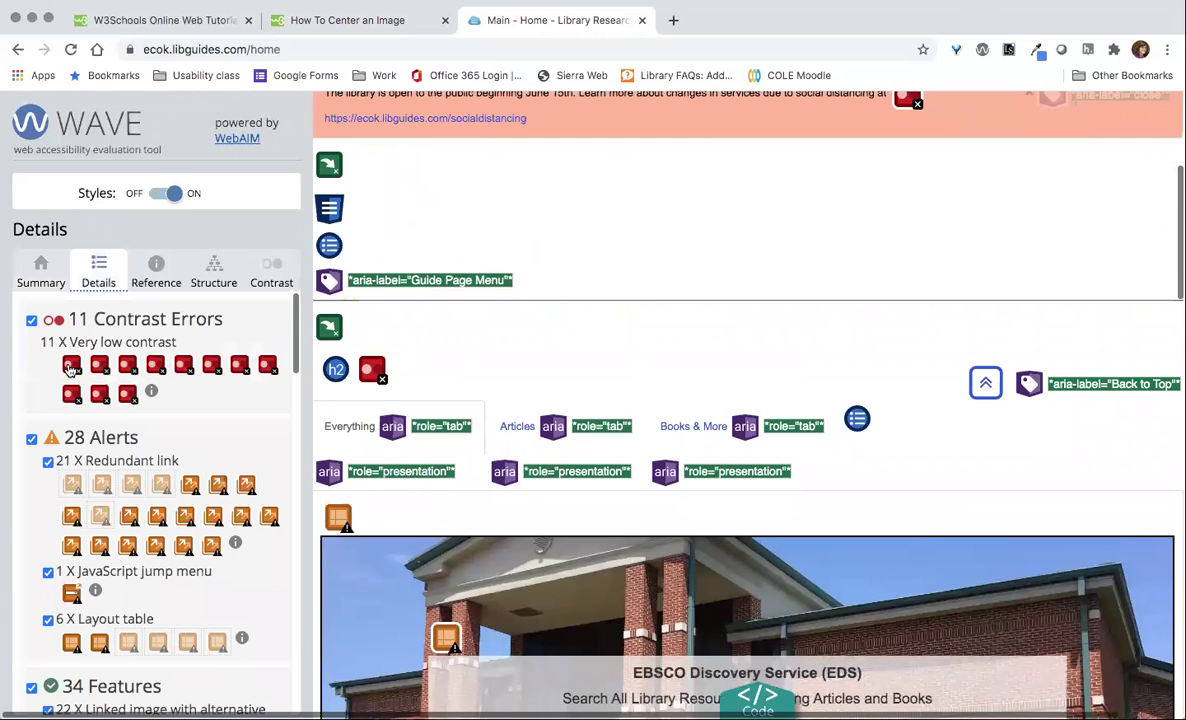
left_click(71, 366)
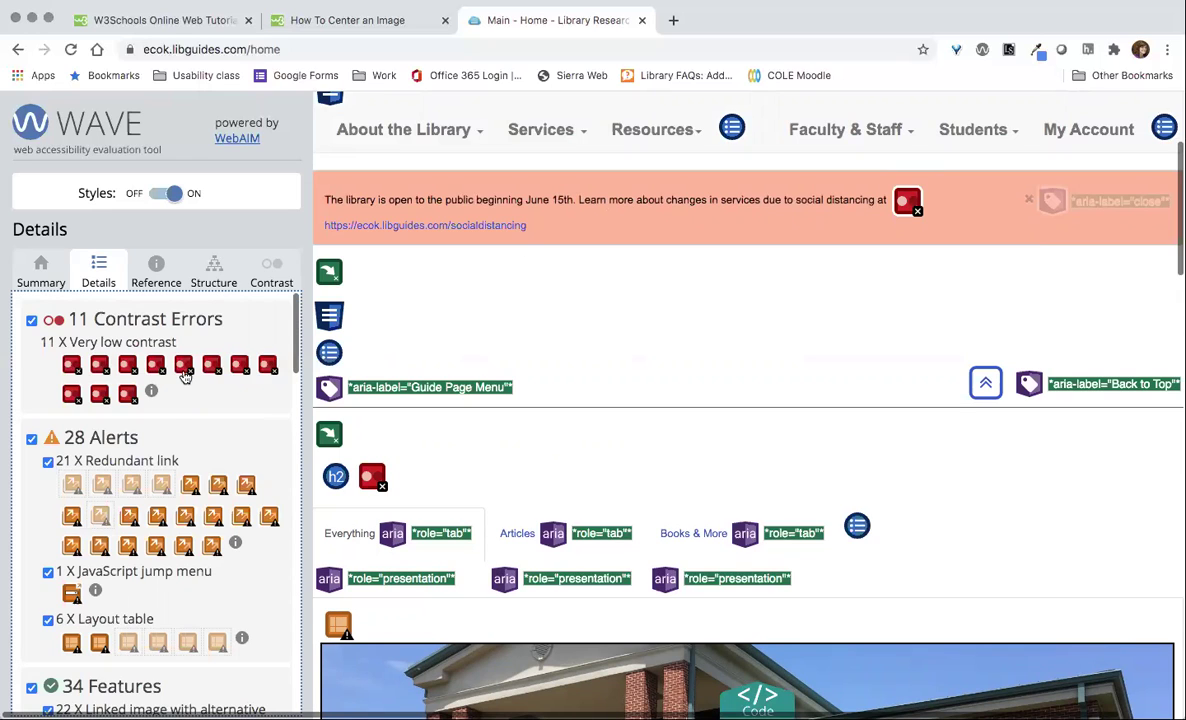
scroll(169, 412, "down", 3)
scroll(172, 402, "down", 3)
left_click(185, 310)
left_click(90, 265)
scroll(238, 347, "up", 3)
scroll(153, 396, "up", 2)
Read the WAVE reference explanation for the Very low contrast error, including its guidelines.
left_click(152, 393)
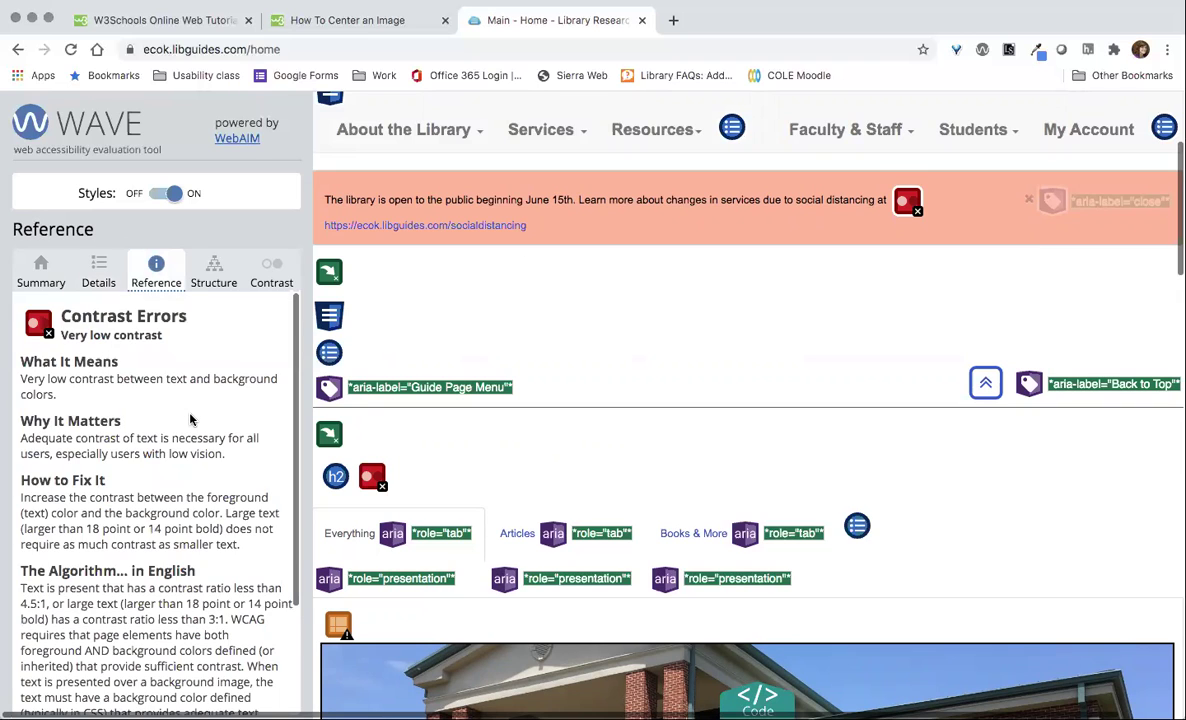
scroll(190, 420, "down", 3)
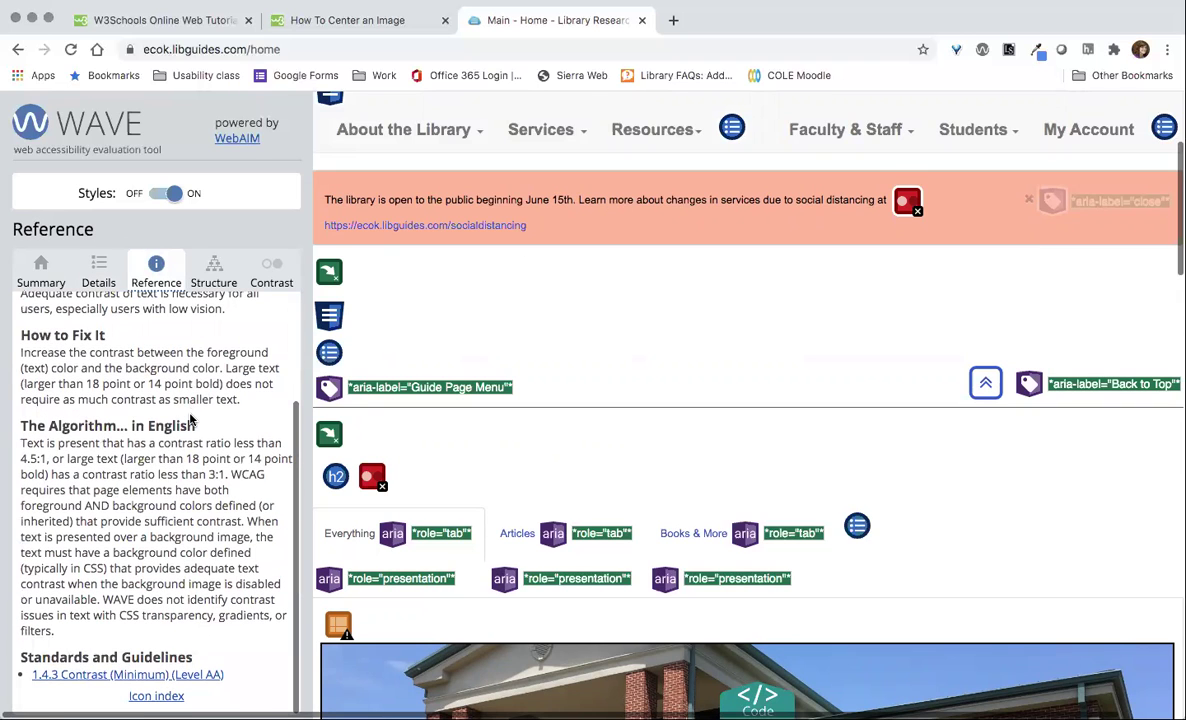
scroll(175, 382, "up", 6)
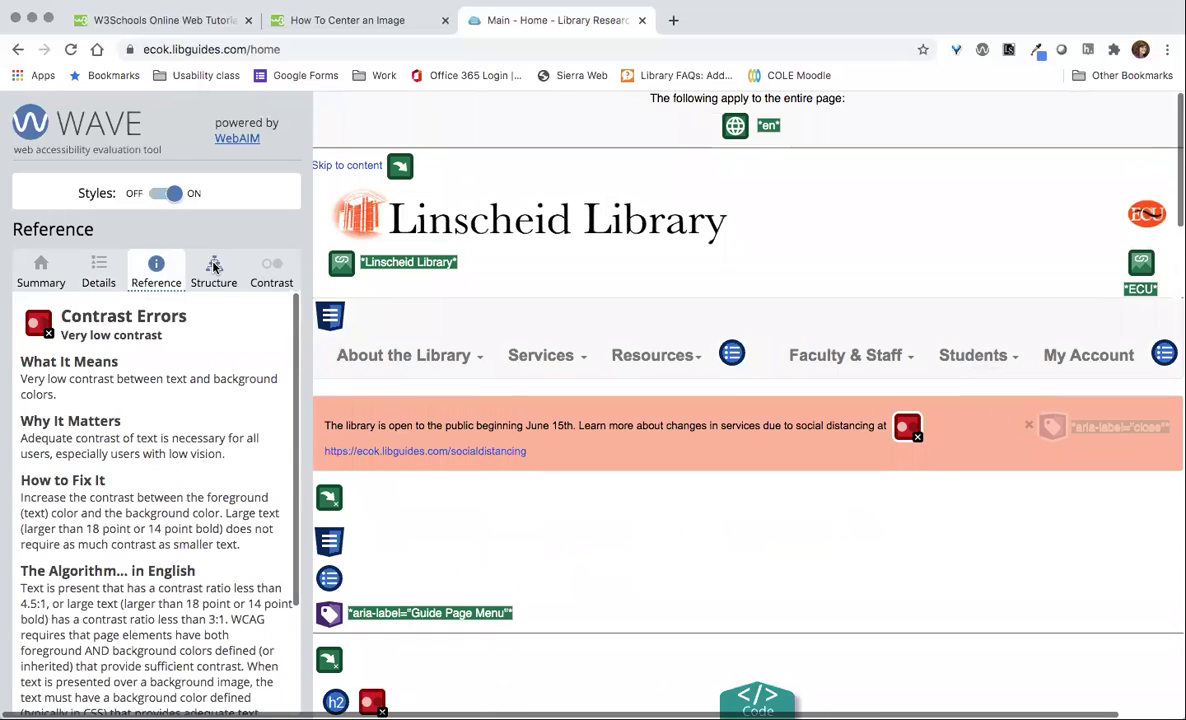
Return to the WAVE summary and look over the markers around the library page's header and announcement banner.
left_click(39, 264)
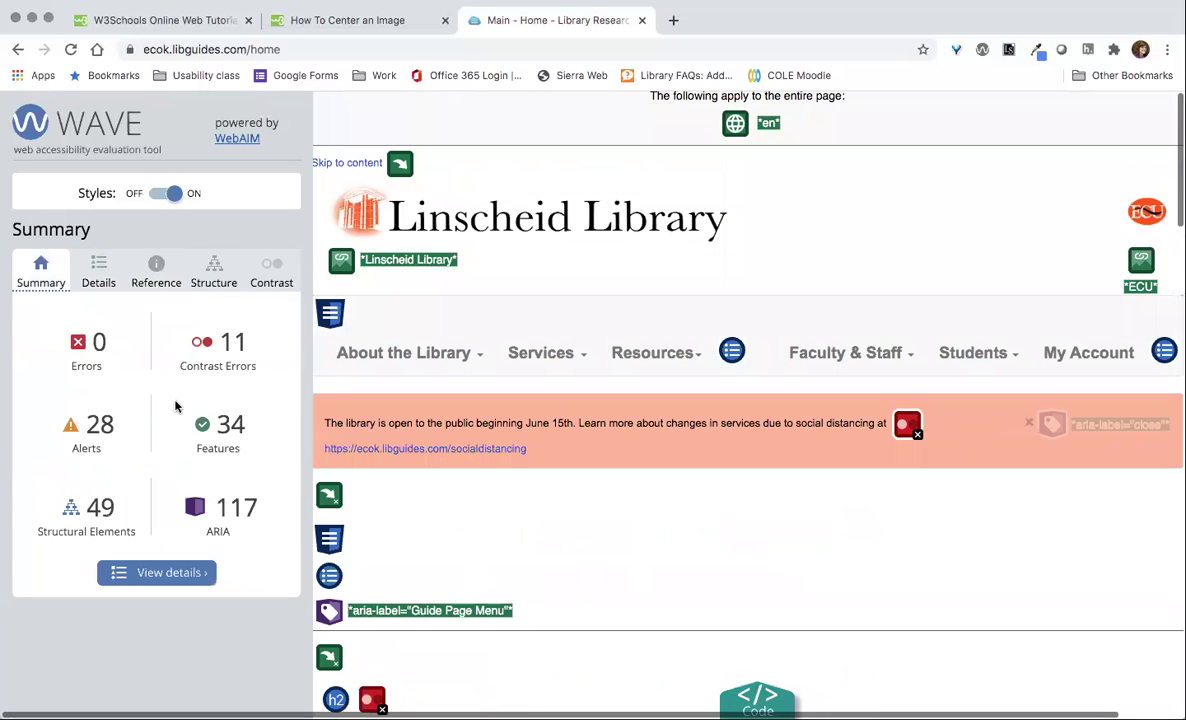
scroll(663, 234, "up", 1)
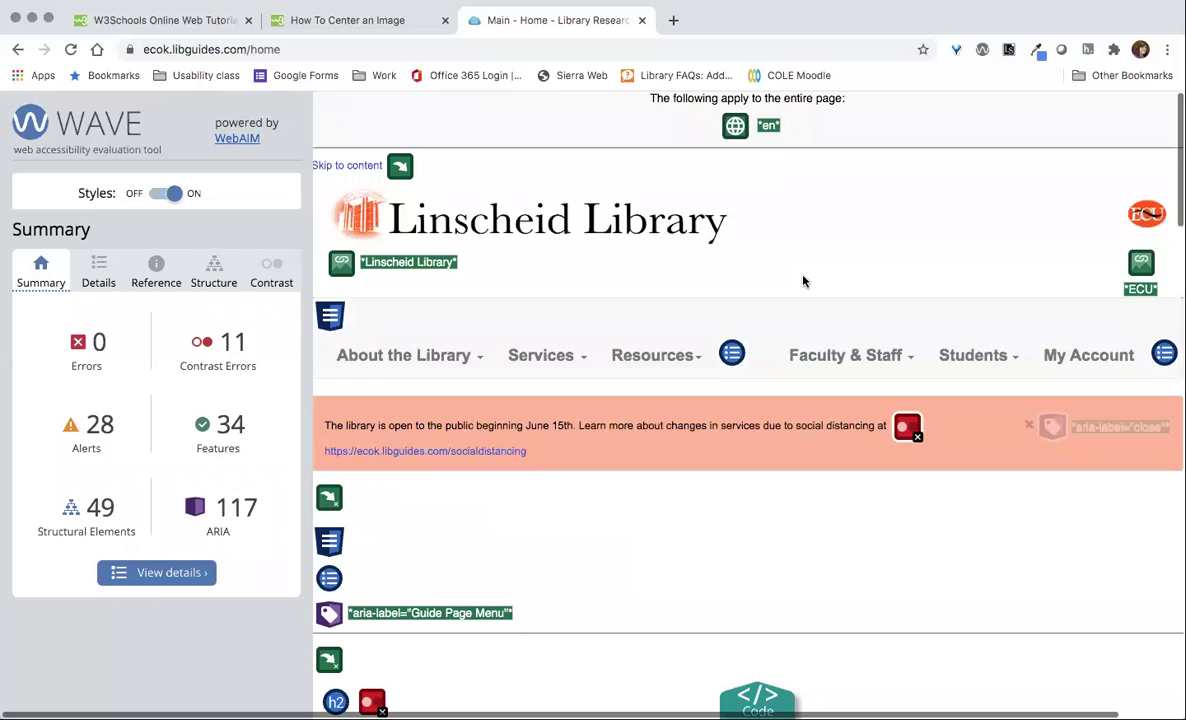
scroll(802, 281, "down", 1)
scroll(802, 281, "up", 1)
scroll(798, 245, "down", 1)
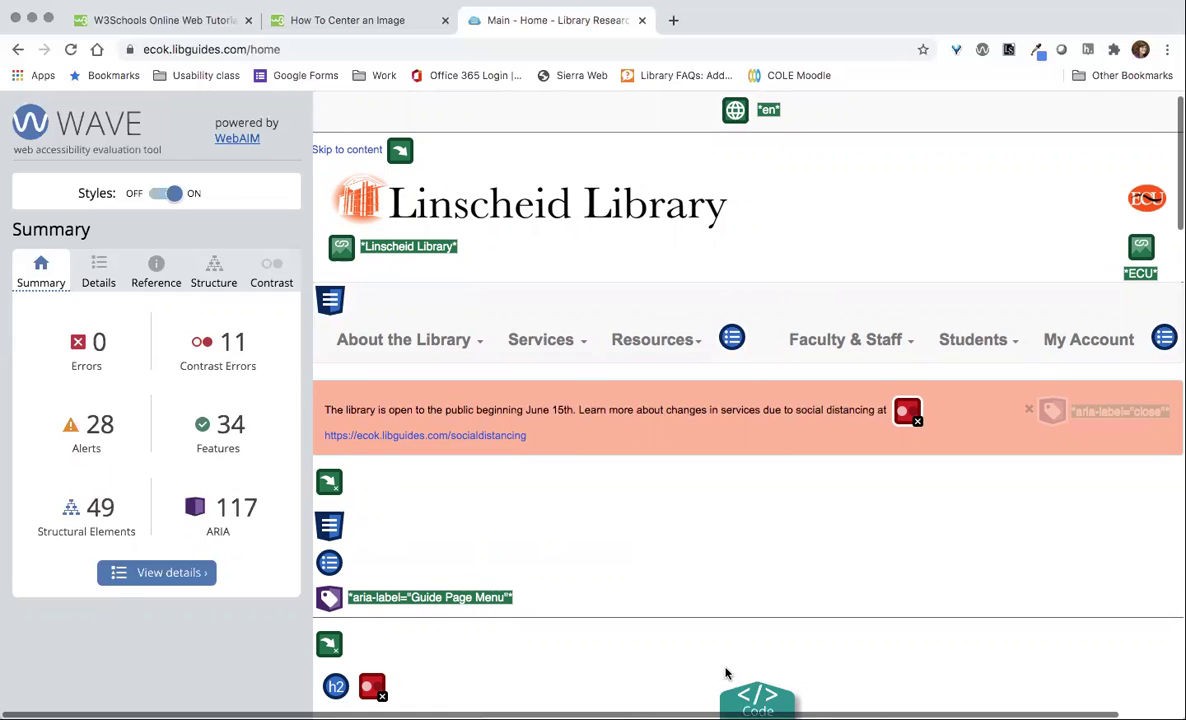
scroll(719, 608, "down", 4)
scroll(719, 608, "up", 3)
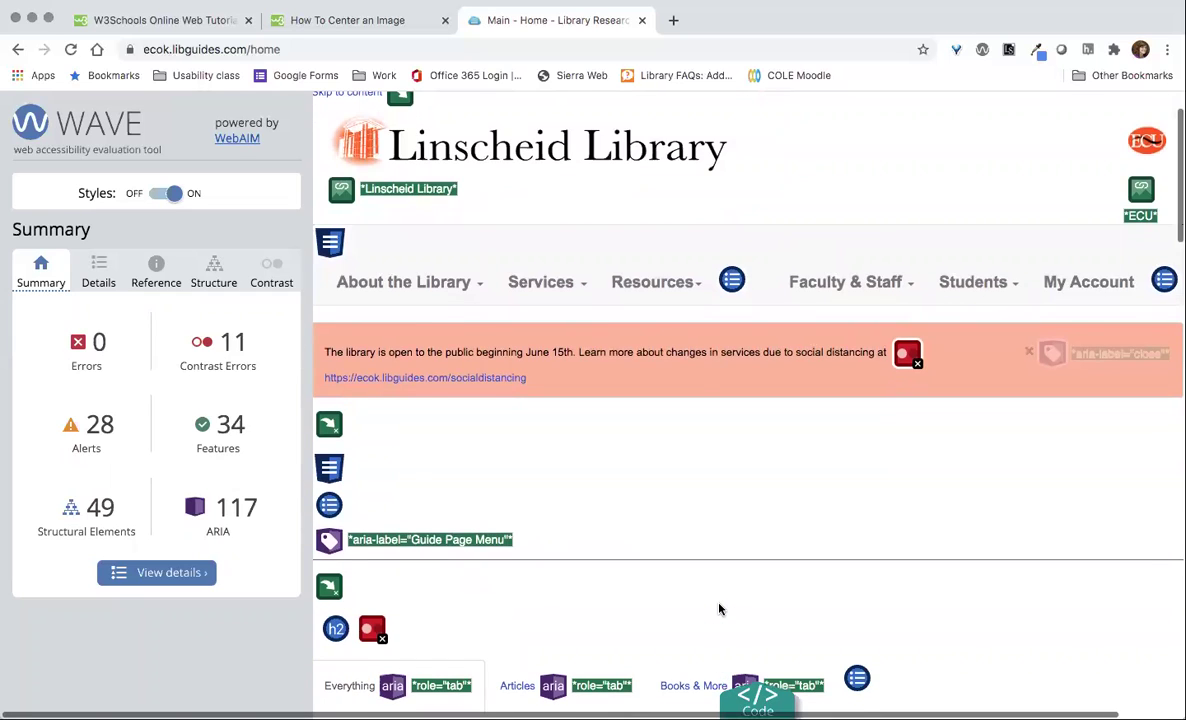
scroll(718, 607, "up", 1)
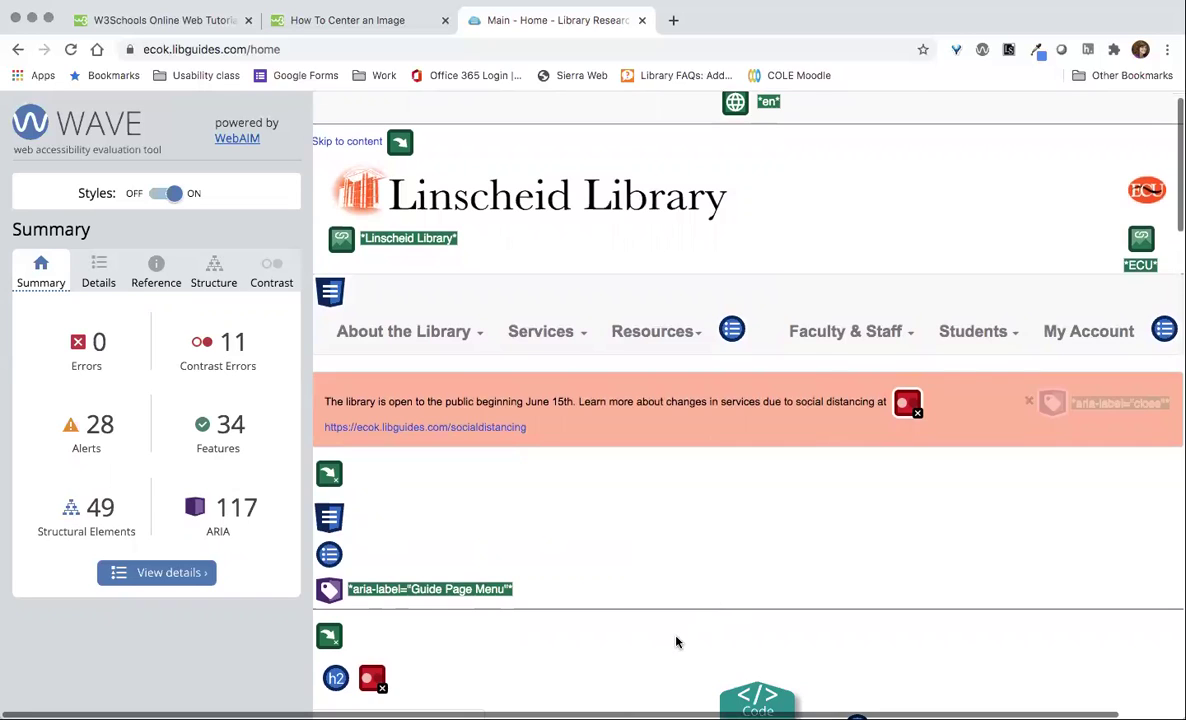